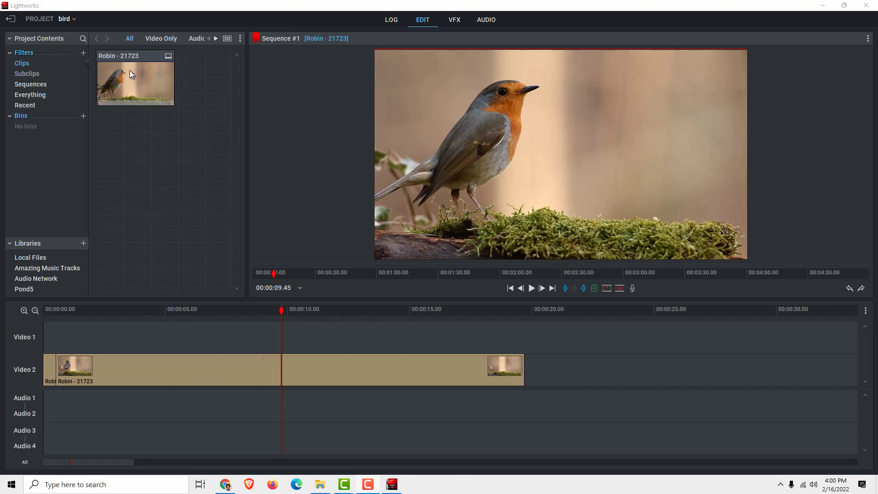
# Put a second Robin - 21723 clip on Video 2 right after the existing one
pyautogui.moveTo(149, 367); pyautogui.dragTo(128, 375)
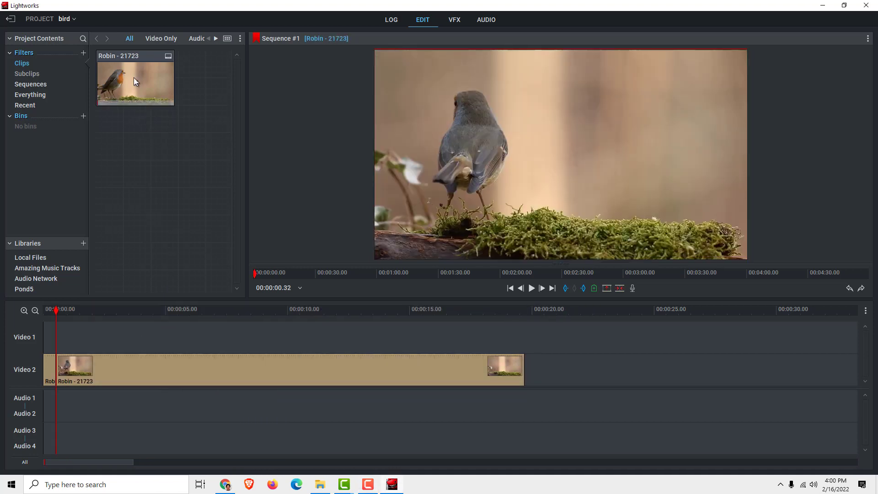
pyautogui.moveTo(125, 79); pyautogui.dragTo(528, 367)
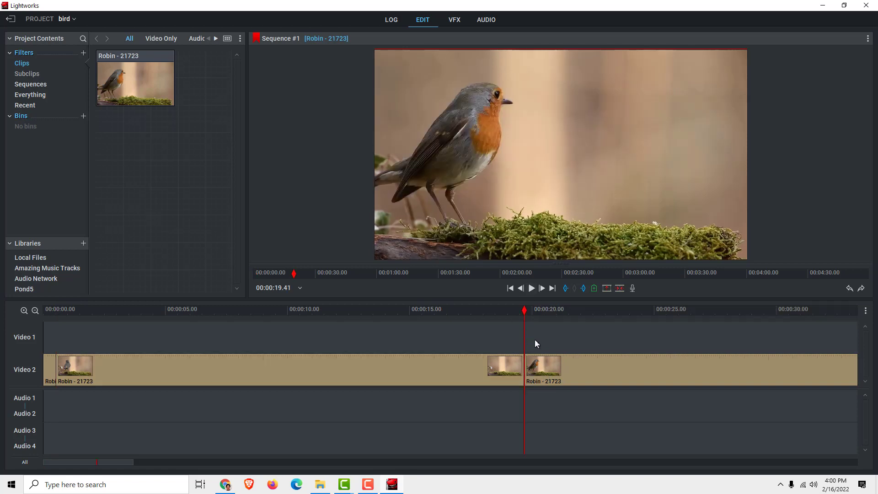
# Try a centred Dissolve at the cut, then dismiss the insufficient-media error
pyautogui.click(526, 370)
pyautogui.rightClick(527, 371)
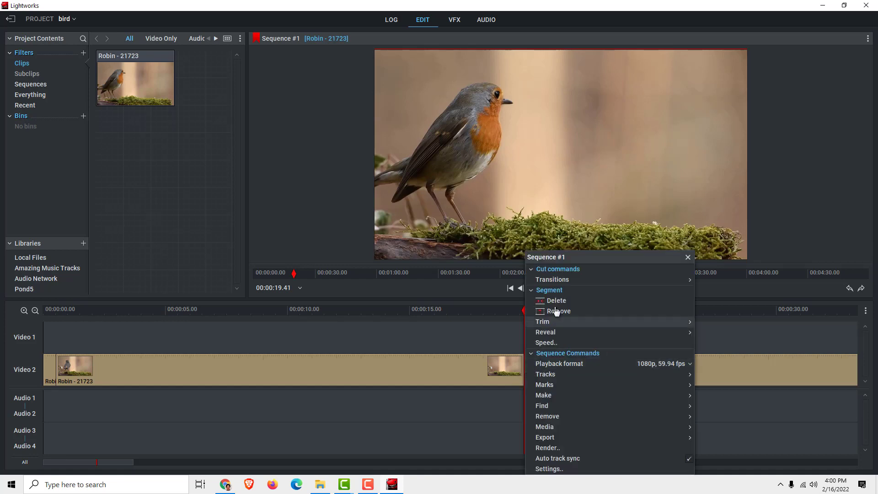
pyautogui.click(559, 281)
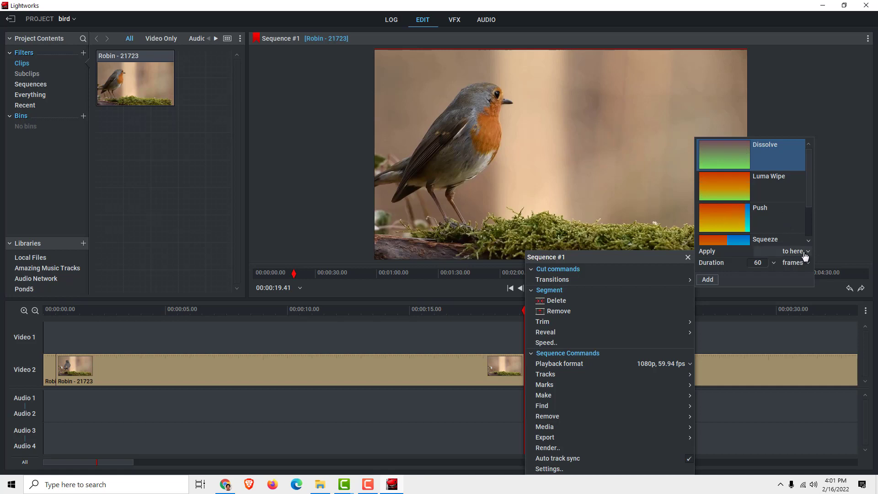
pyautogui.click(805, 256)
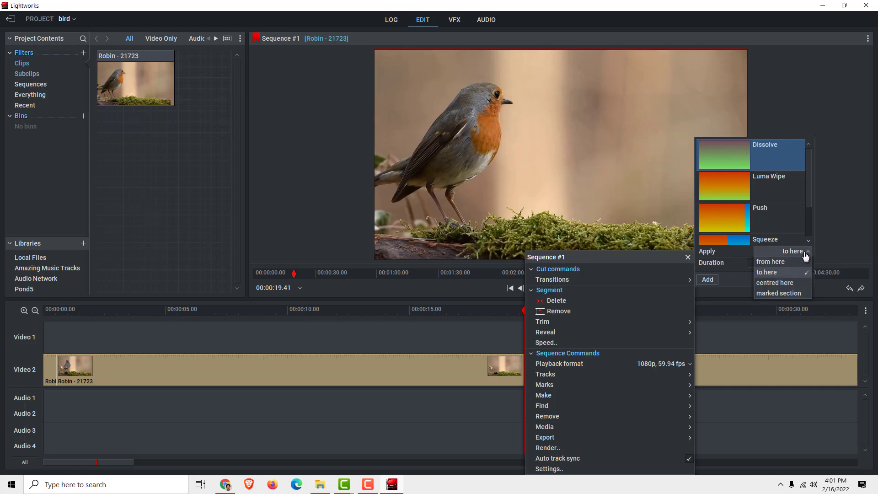
pyautogui.click(779, 283)
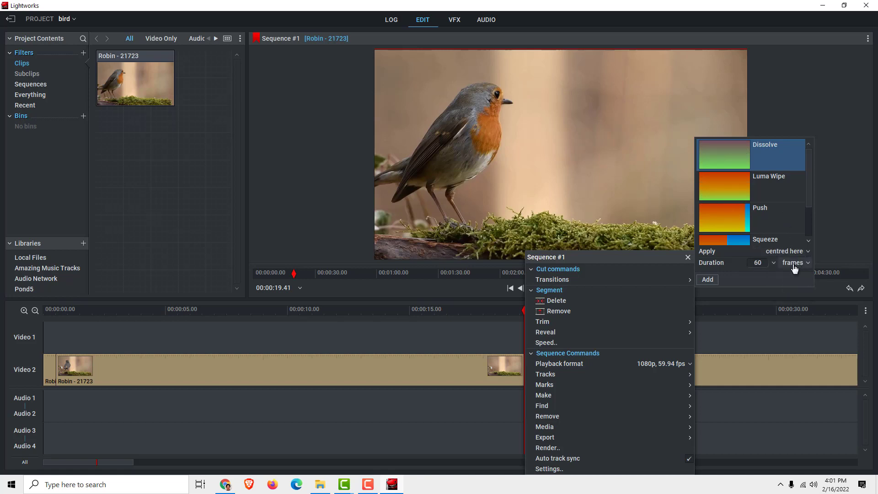
pyautogui.click(707, 280)
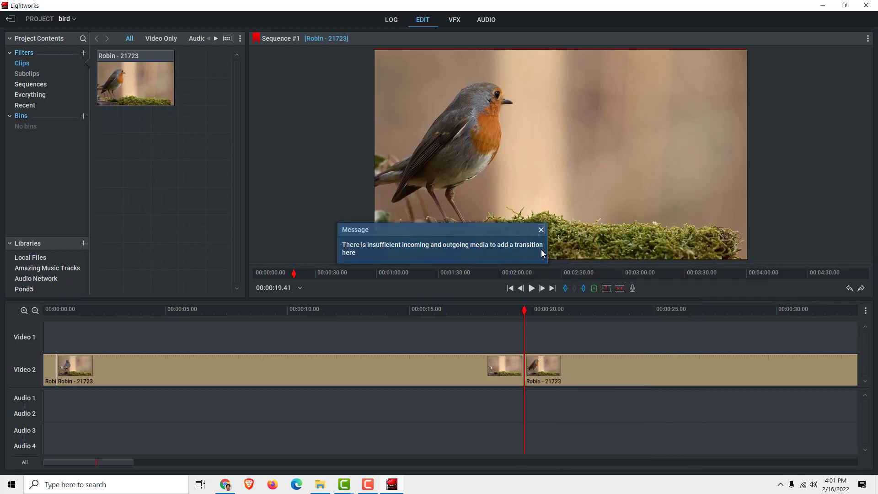
pyautogui.click(541, 230)
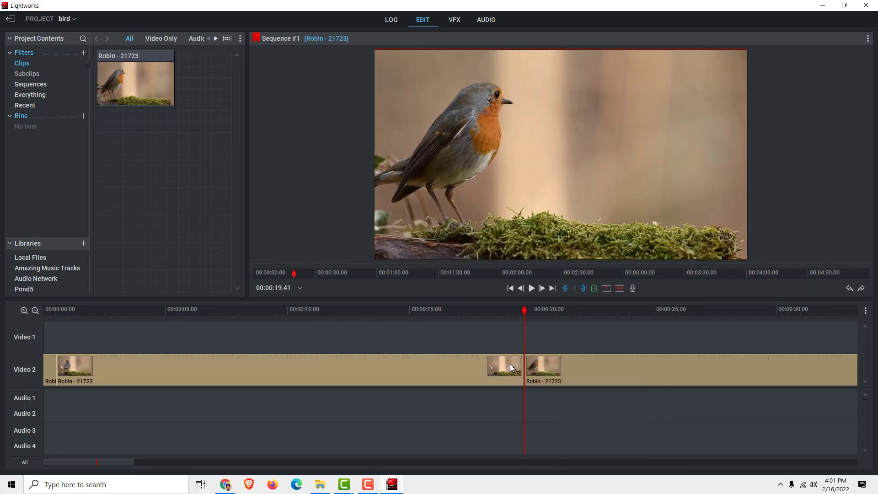
# Trim the outgoing Robin clip shorter, moving the cut earlier
pyautogui.moveTo(520, 370); pyautogui.dragTo(516, 367)
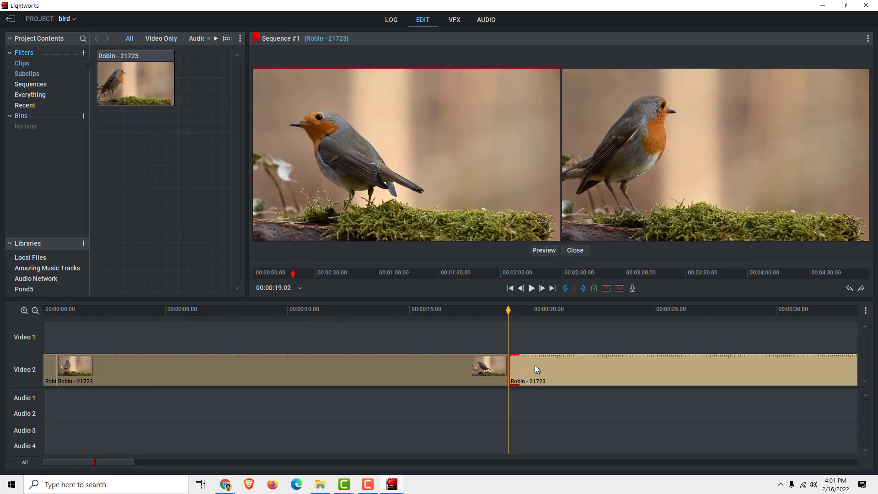
pyautogui.click(503, 372)
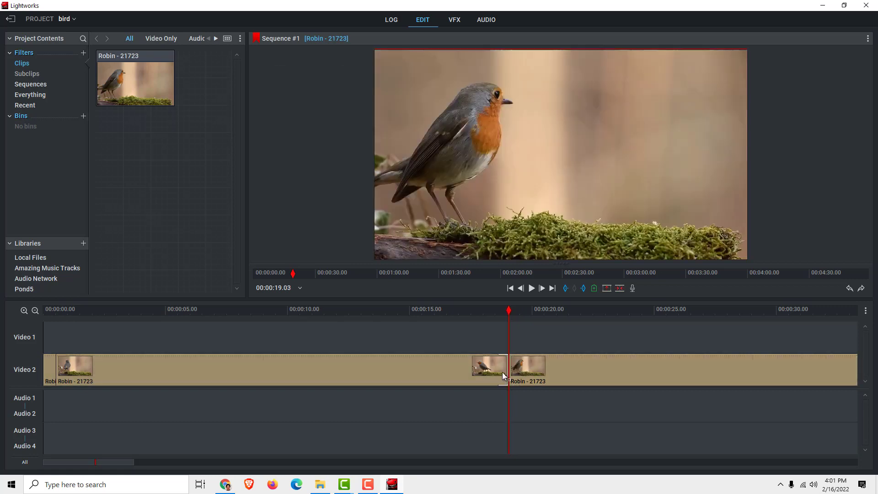
pyautogui.moveTo(503, 376); pyautogui.dragTo(489, 373)
# Add a Dissolve applied 'from here' at the cut and scrub through it to preview
pyautogui.rightClick(488, 374)
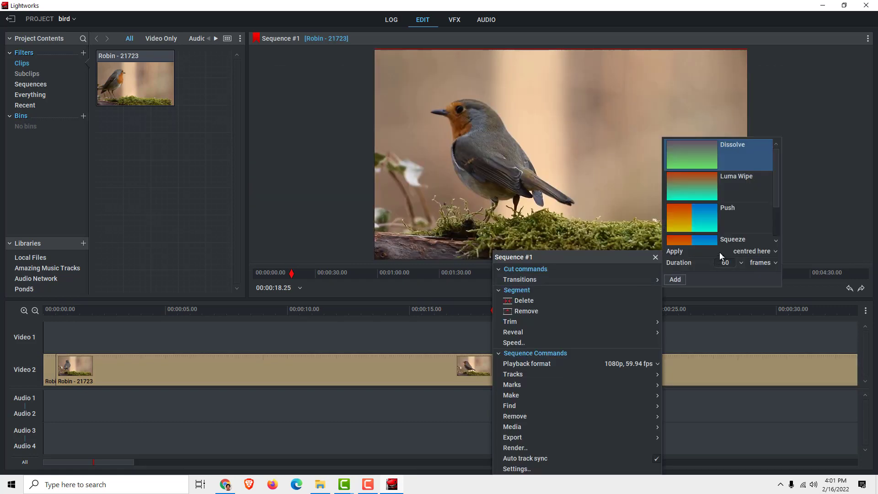
pyautogui.click(752, 251)
pyautogui.click(751, 269)
pyautogui.click(675, 280)
pyautogui.moveTo(494, 312)
pyautogui.mouseDown()
pyautogui.moveTo(534, 314)
pyautogui.moveTo(473, 316)
pyautogui.moveTo(543, 314)
pyautogui.mouseUp()
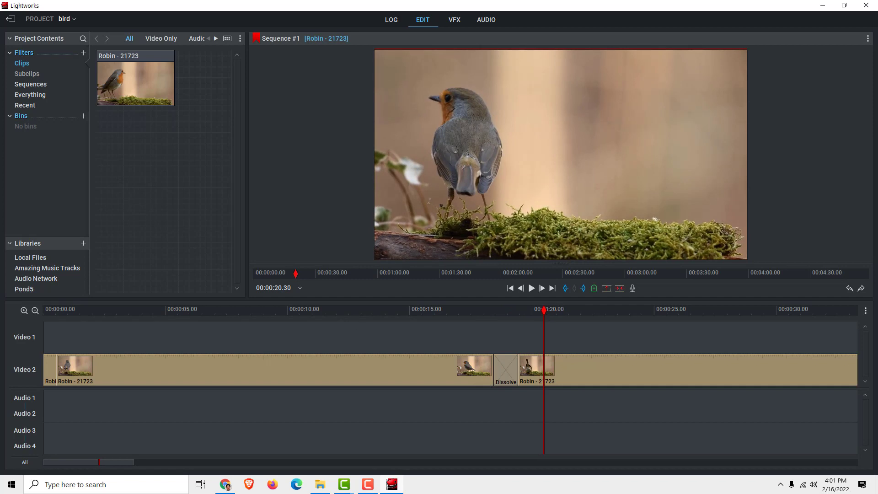